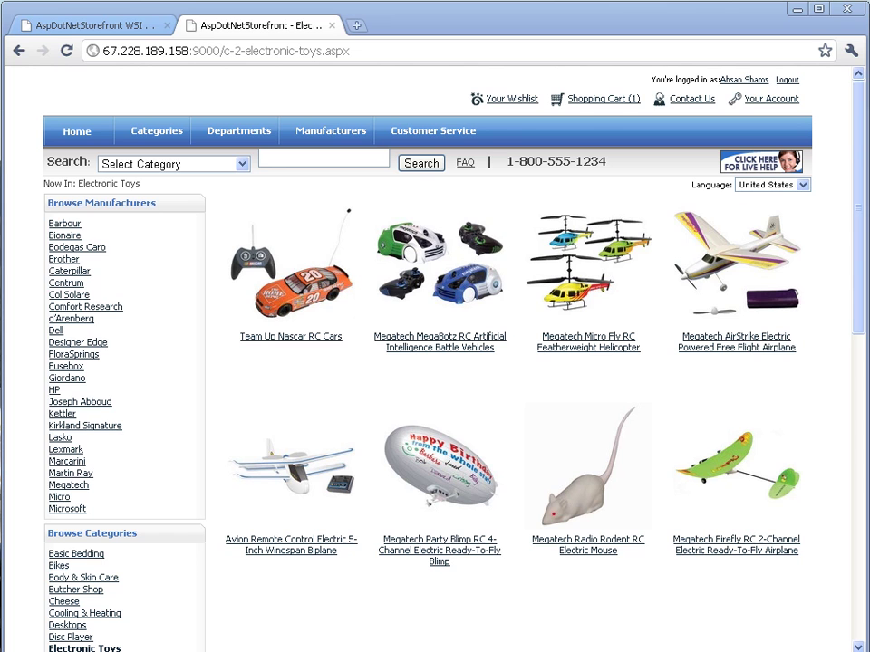
Switch to Aspdnsf Commander and look through the product and variant fields available for export.
key("alt+Tab")
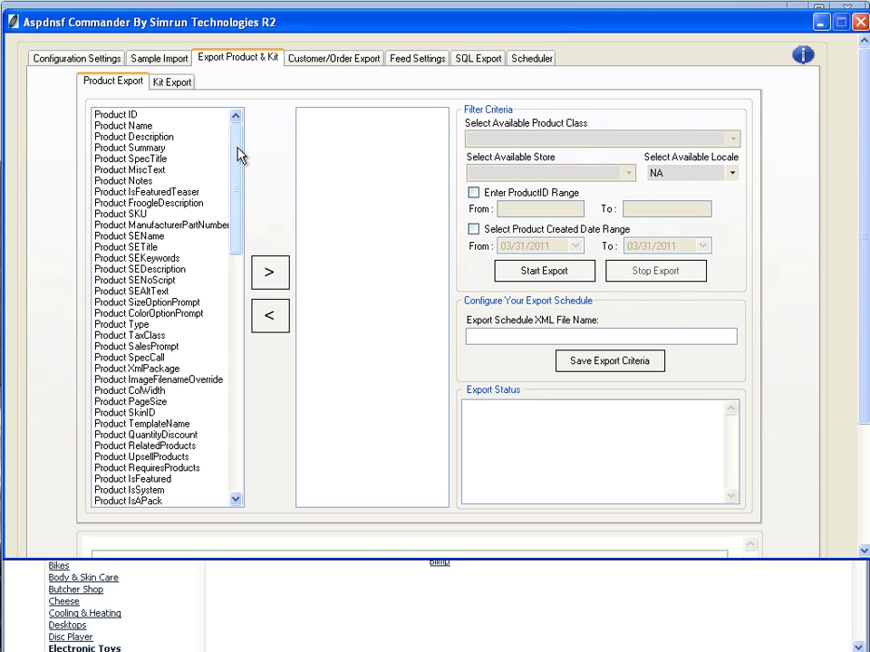
left_click_drag(236, 153, 202, 426)
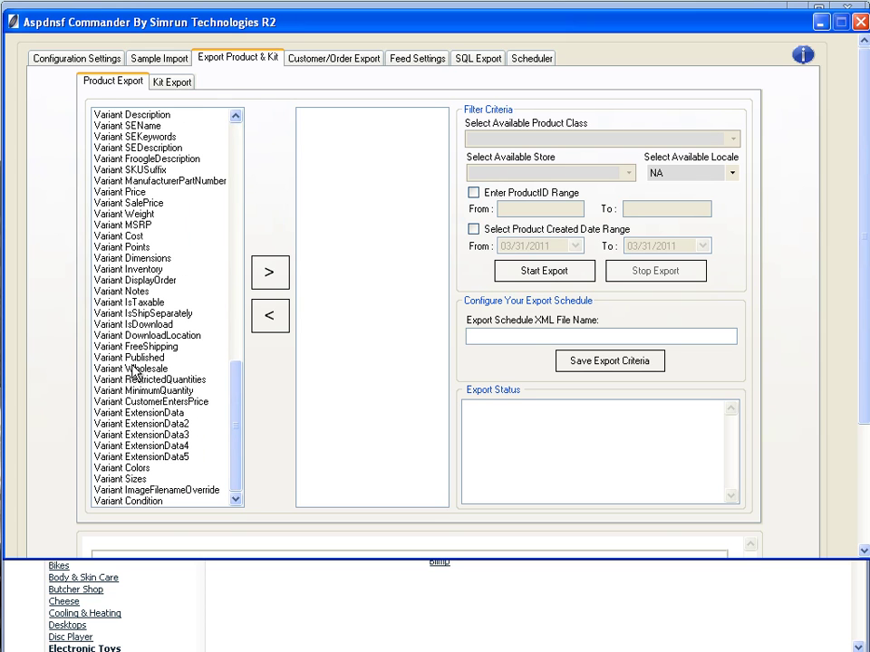
left_click_drag(238, 387, 238, 117)
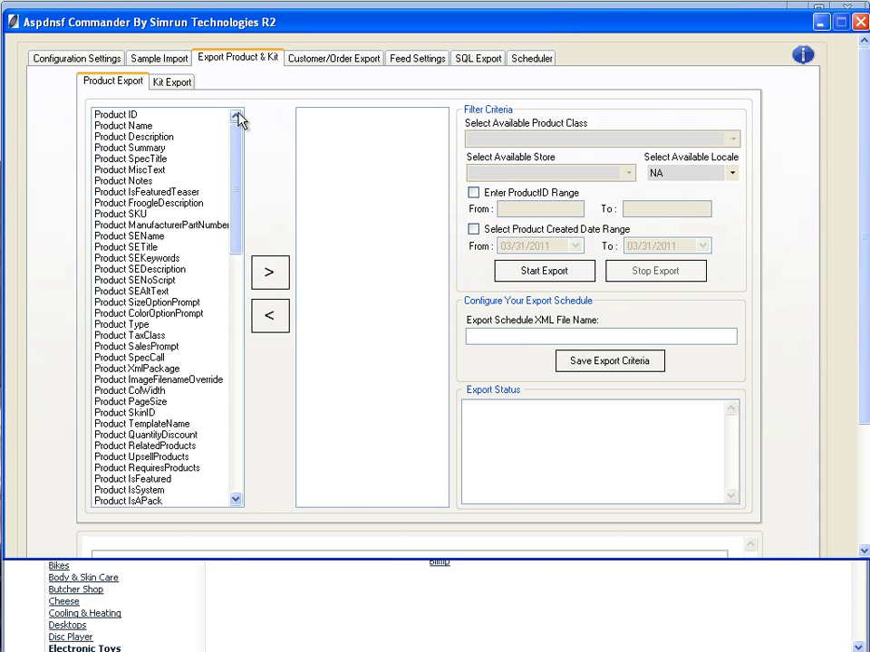
left_click(521, 621)
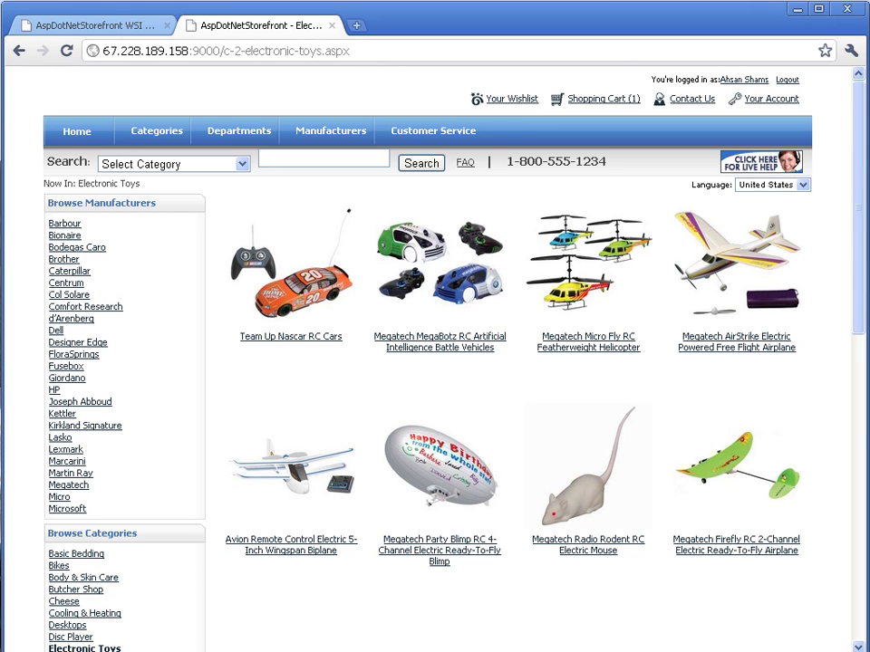
key("alt+Tab")
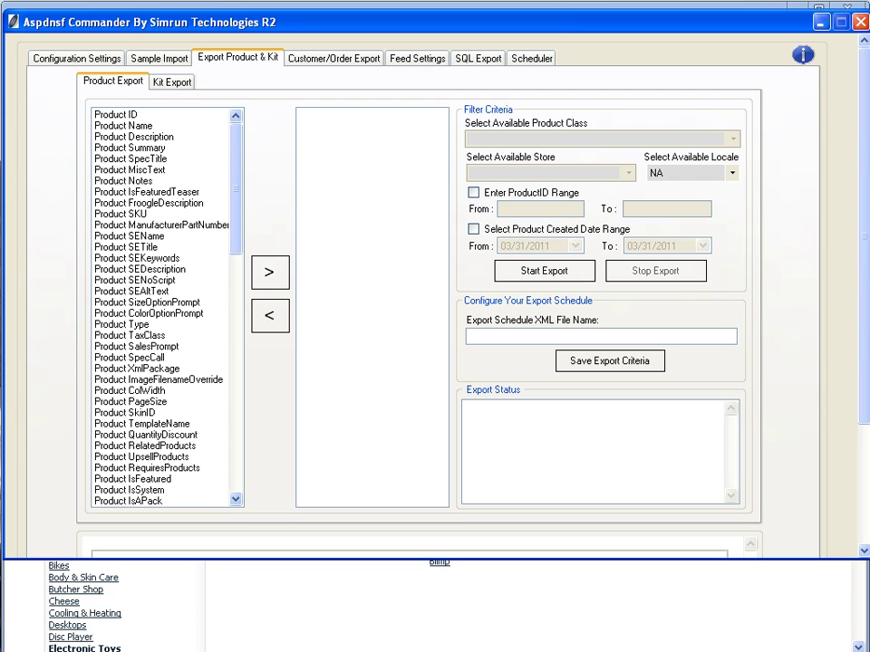
Add Product ID, Product Name, Product Description, Product Summary, Product SEName and Product SETitle to the fields selected for export.
left_click(152, 114)
left_click(269, 270)
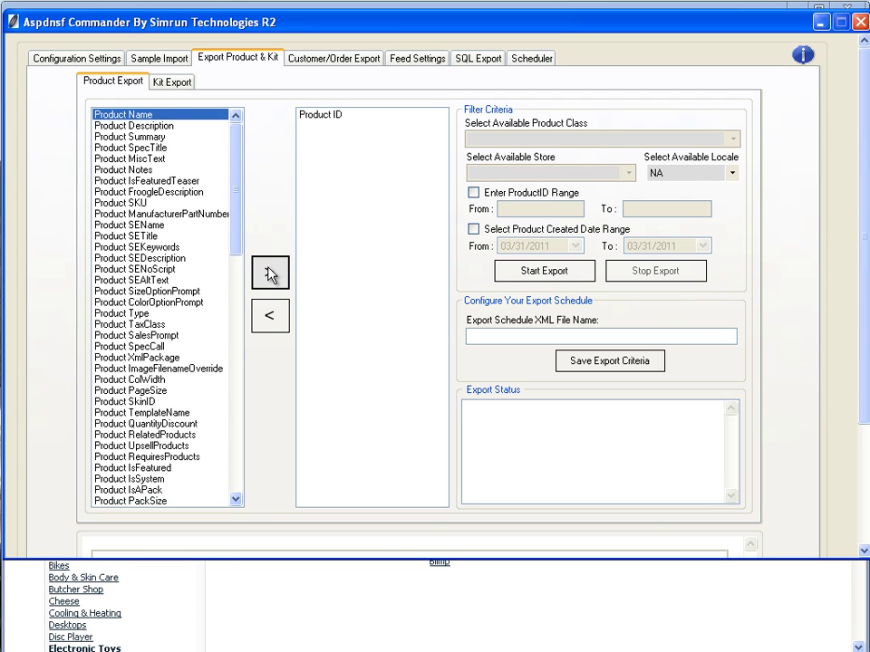
left_click(270, 274)
left_click(270, 273)
left_click(272, 271)
left_click(154, 191)
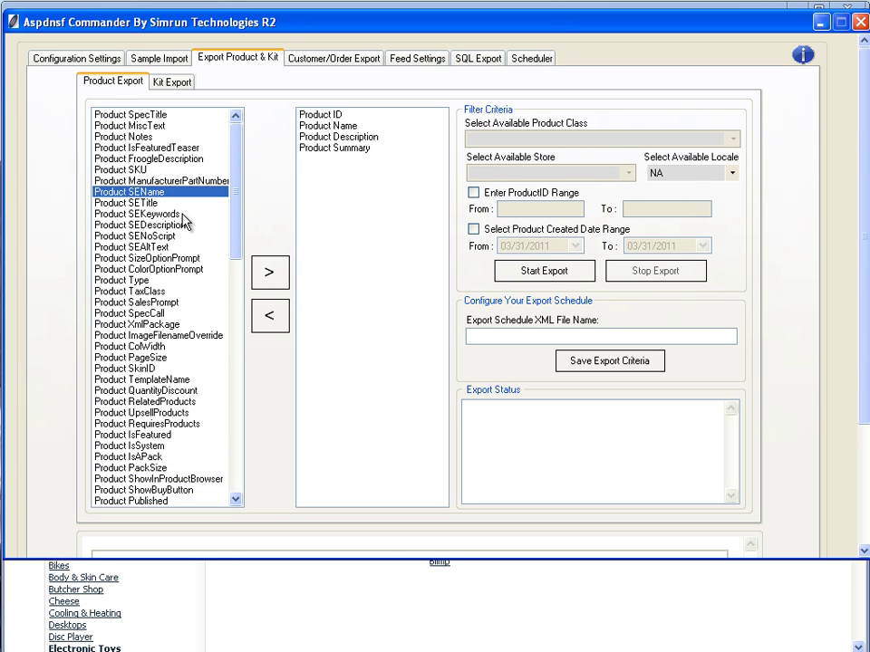
left_click(279, 280)
left_click(280, 278)
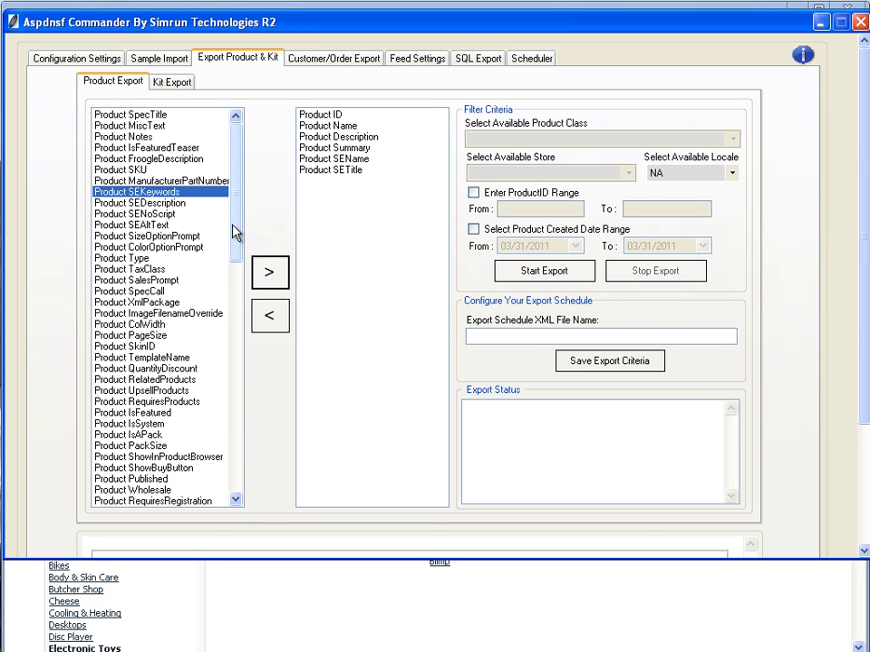
Add the Category, Vector and Section fields to the export selection.
scroll(252, 262, "down", 3)
scroll(252, 264, "down", 5)
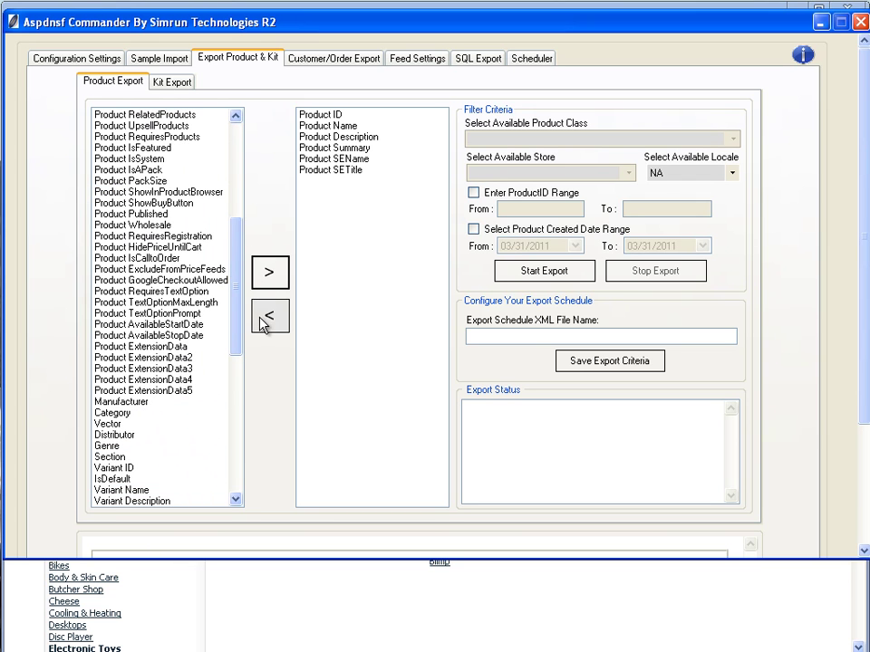
scroll(236, 283, "down", 3)
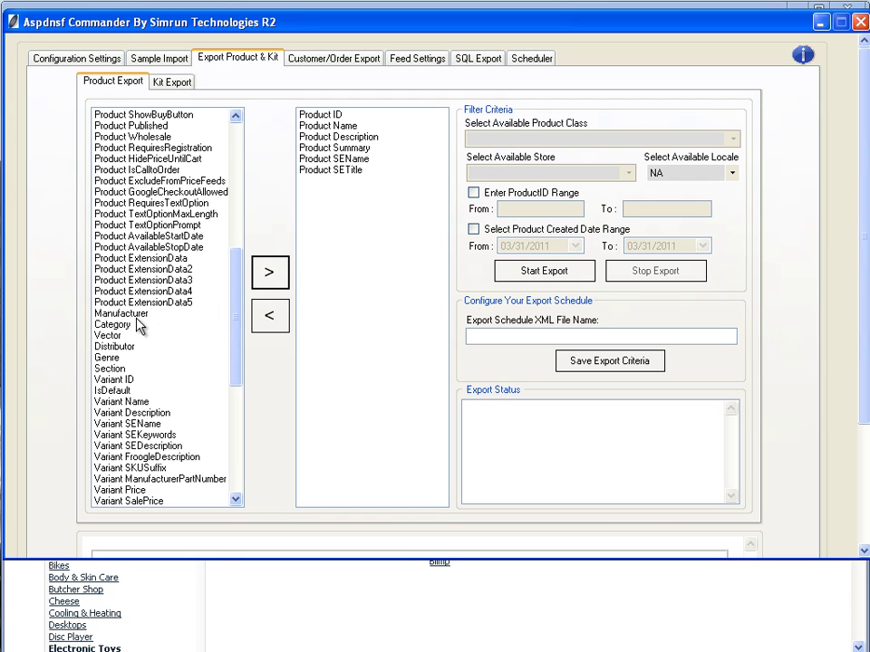
left_click(138, 324)
left_click(270, 271)
left_click(270, 271)
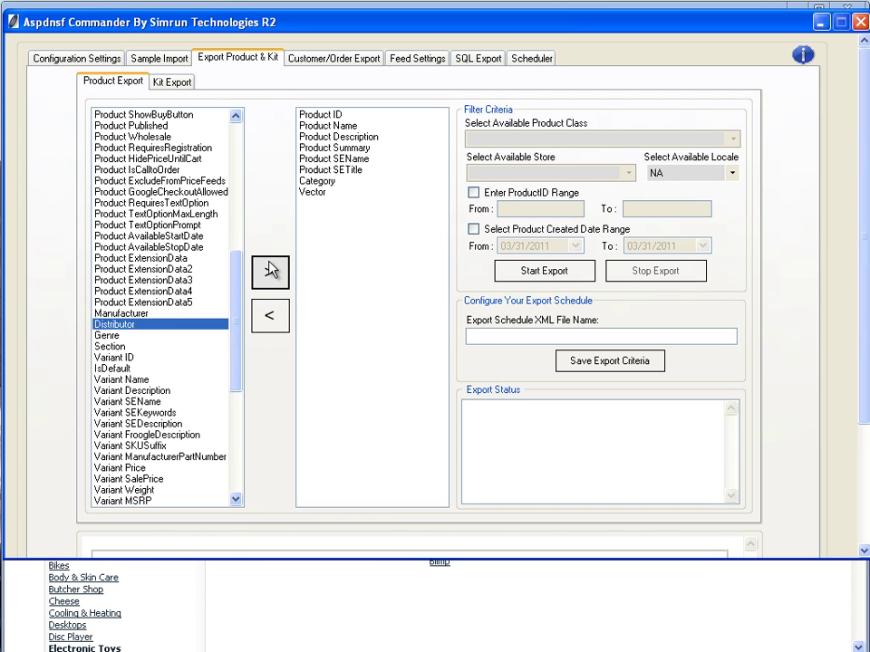
left_click(111, 346)
left_click(267, 274)
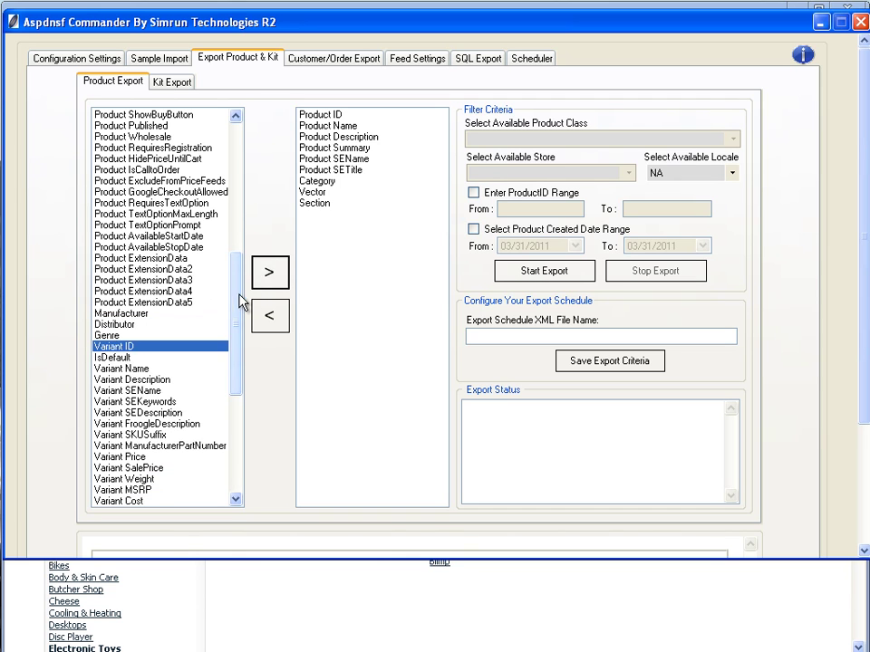
Add Variant Name, Variant Description, Variant SEName and Variant SEKeywords to the export selection.
scroll(234, 297, "down", 3)
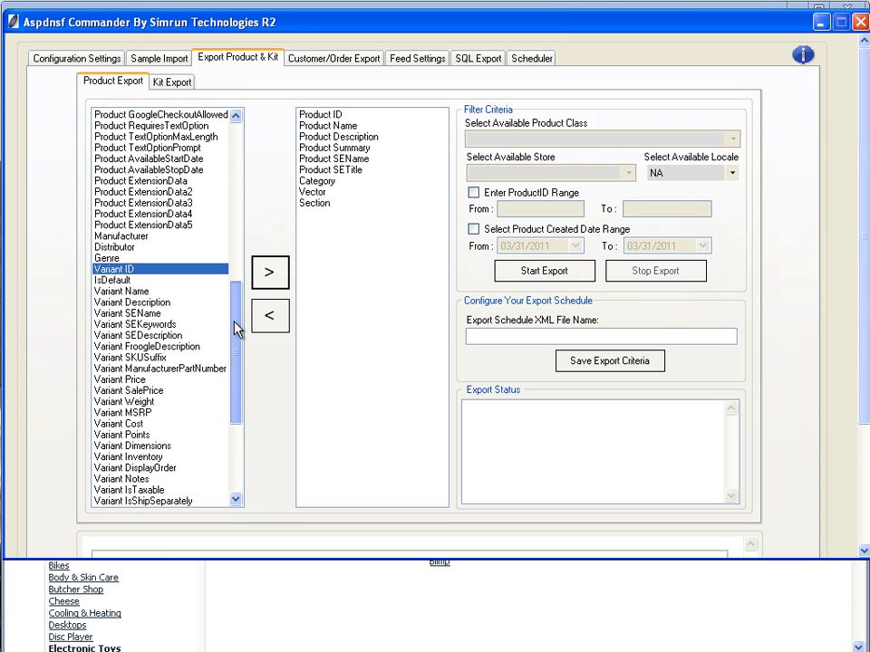
left_click(122, 291)
left_click(264, 280)
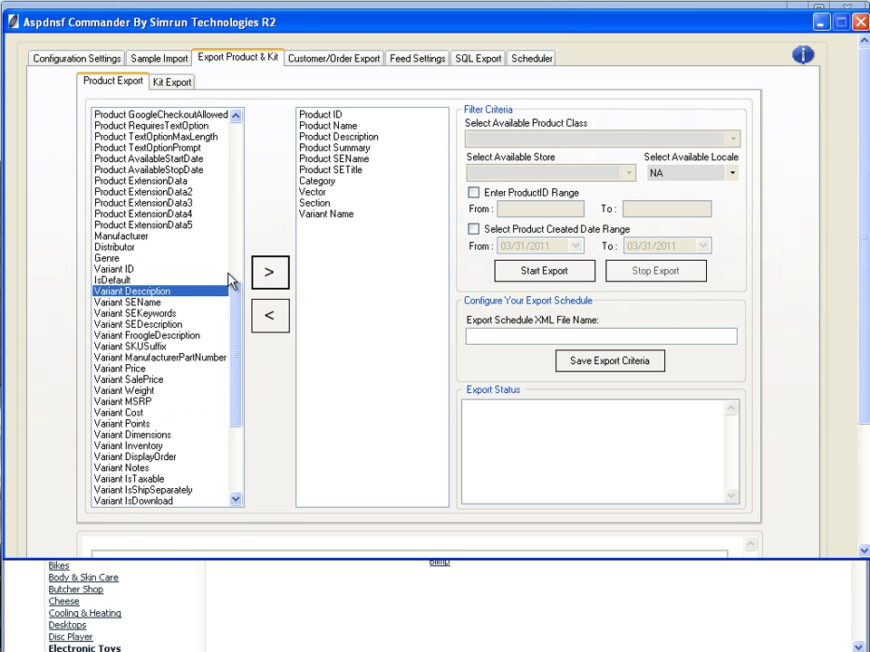
left_click(271, 272)
left_click(270, 274)
left_click(267, 278)
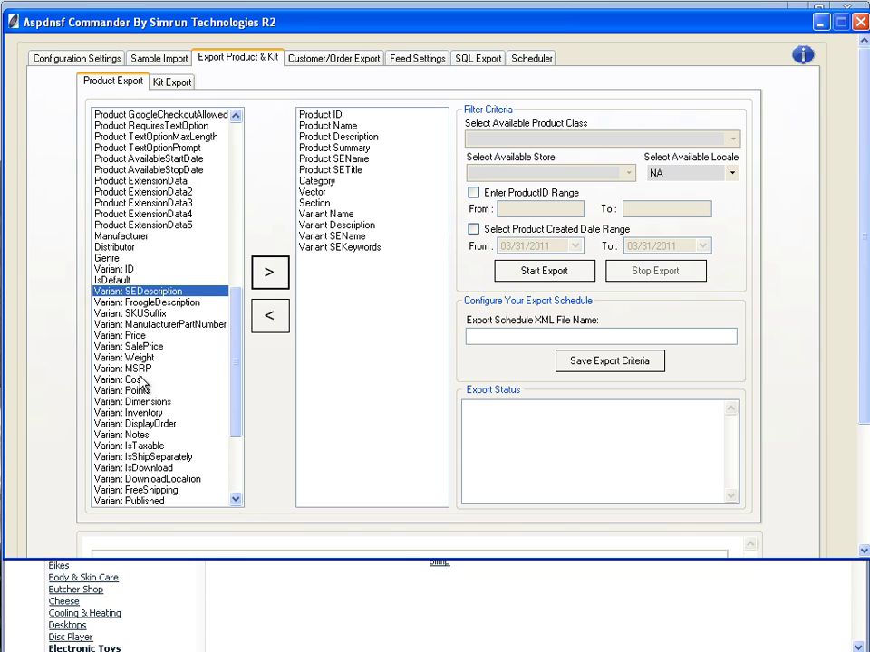
Add the Variant Cost and Variant Inventory fields to the export selection.
left_click(150, 380)
left_click(268, 272)
left_click(152, 404)
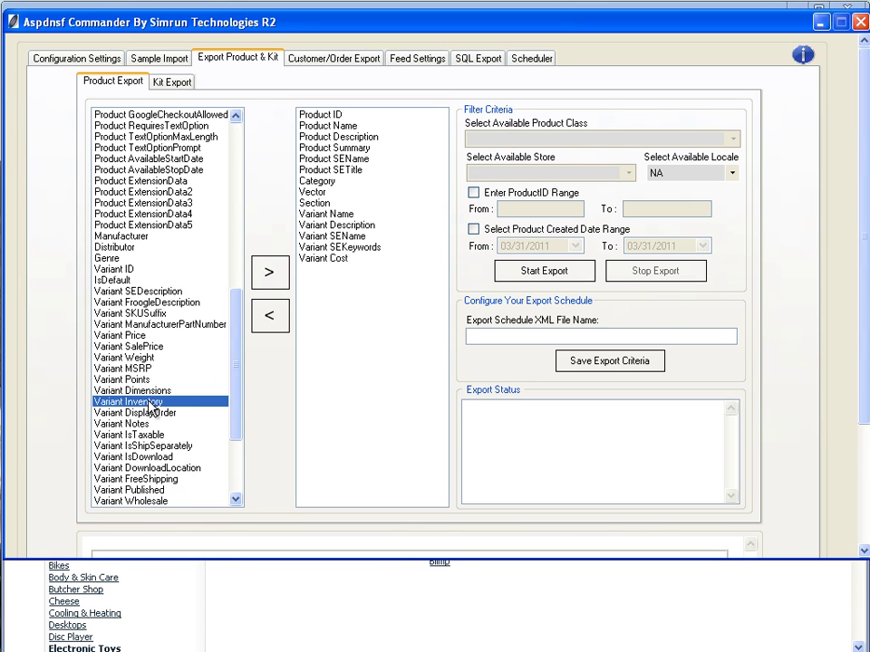
left_click(270, 276)
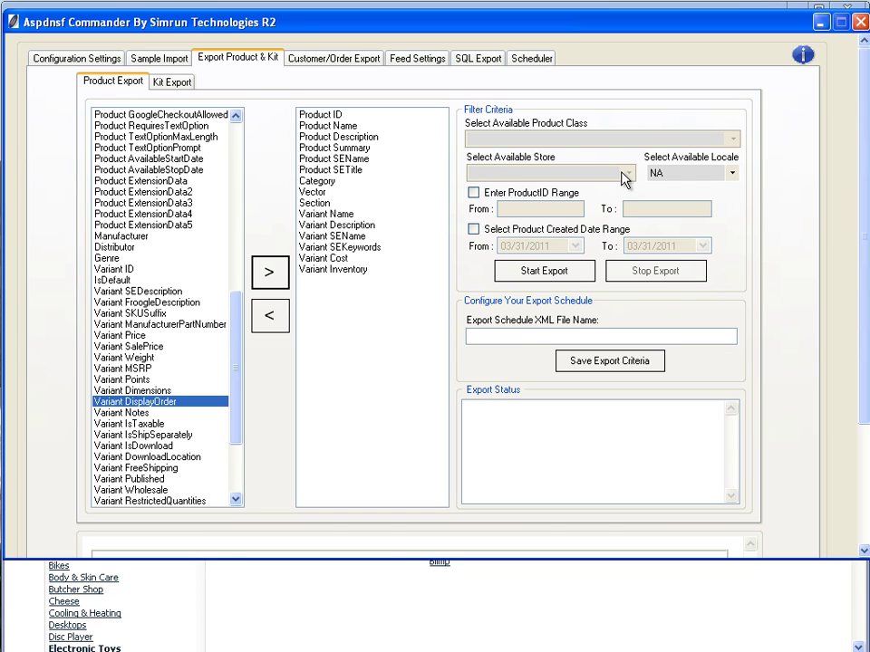
Try the es-ES and NA locale options in the filter criteria, ending with en-US selected.
left_click(730, 173)
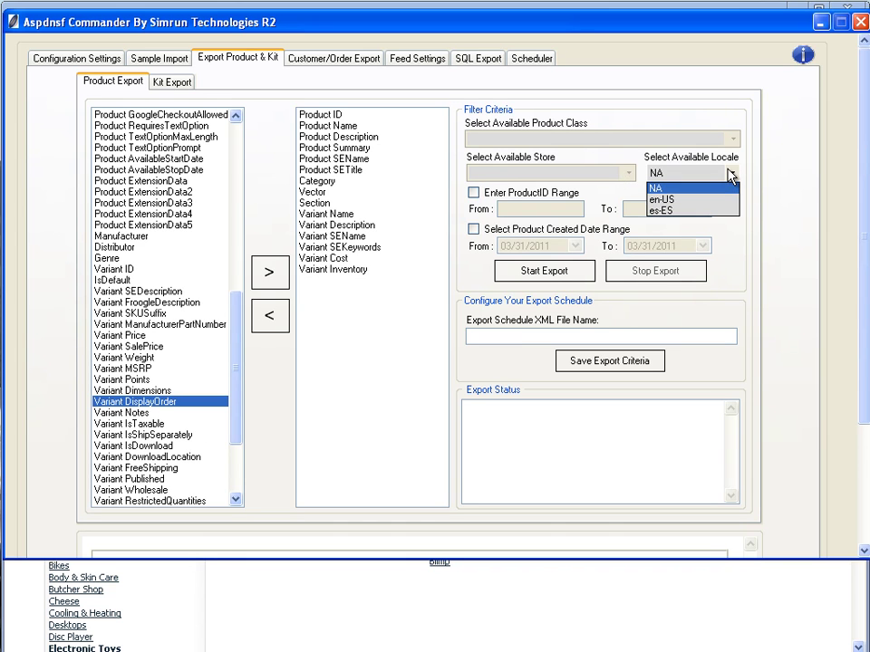
left_click(694, 211)
left_click(730, 173)
left_click(695, 186)
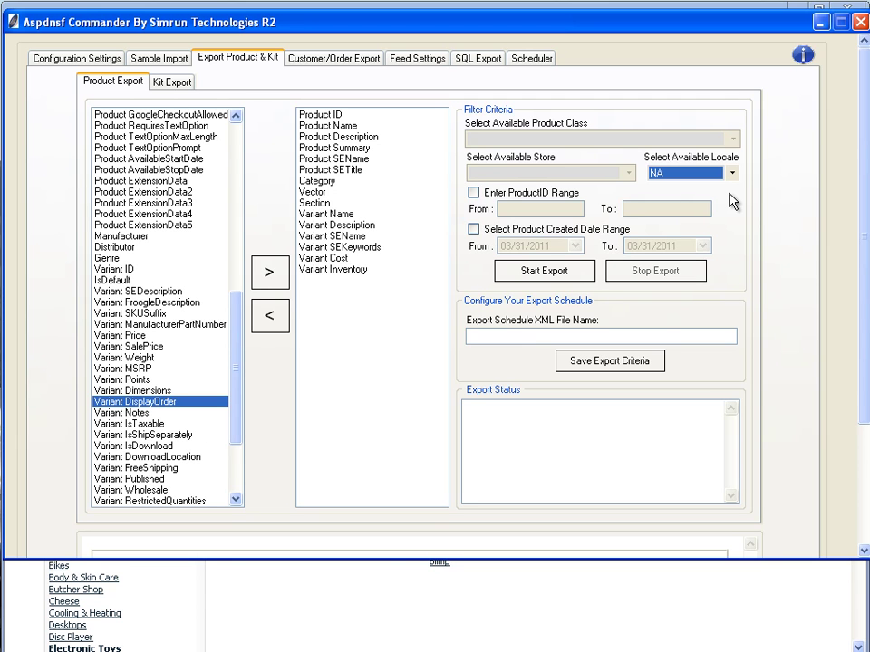
left_click(732, 173)
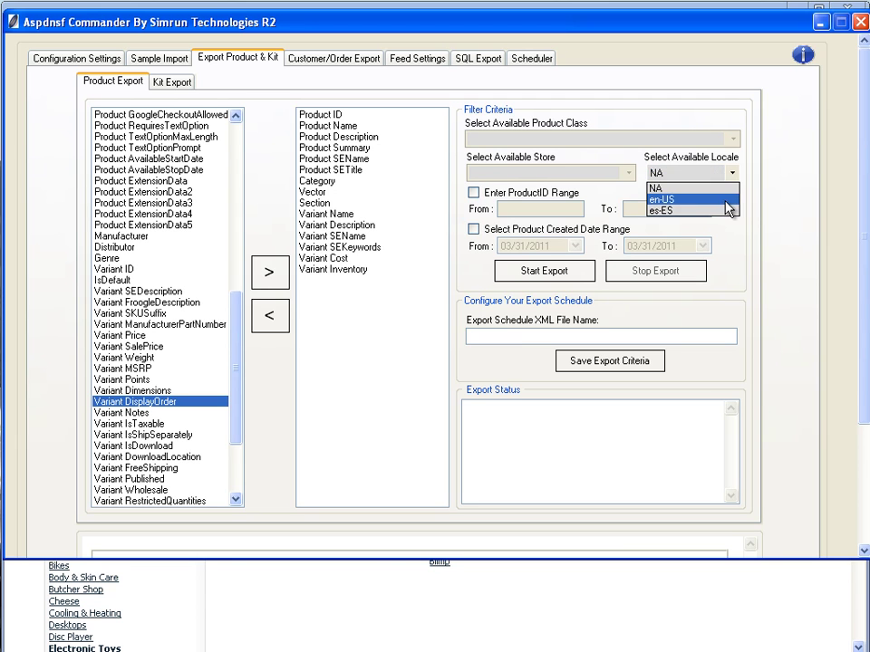
left_click(732, 198)
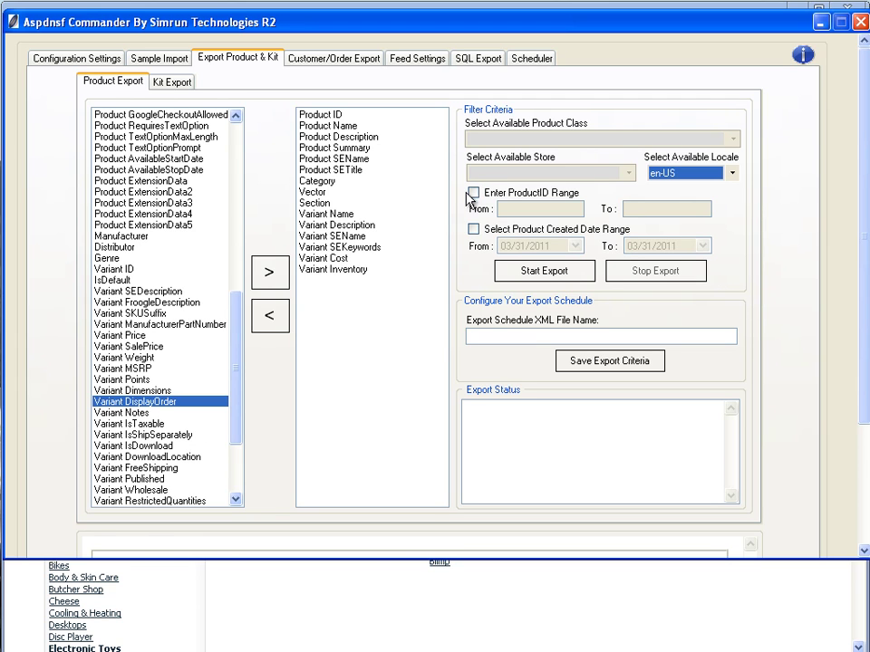
Limit the export to product IDs from 1 to 30, with the product created date range filter off.
left_click(474, 195)
left_click(549, 214)
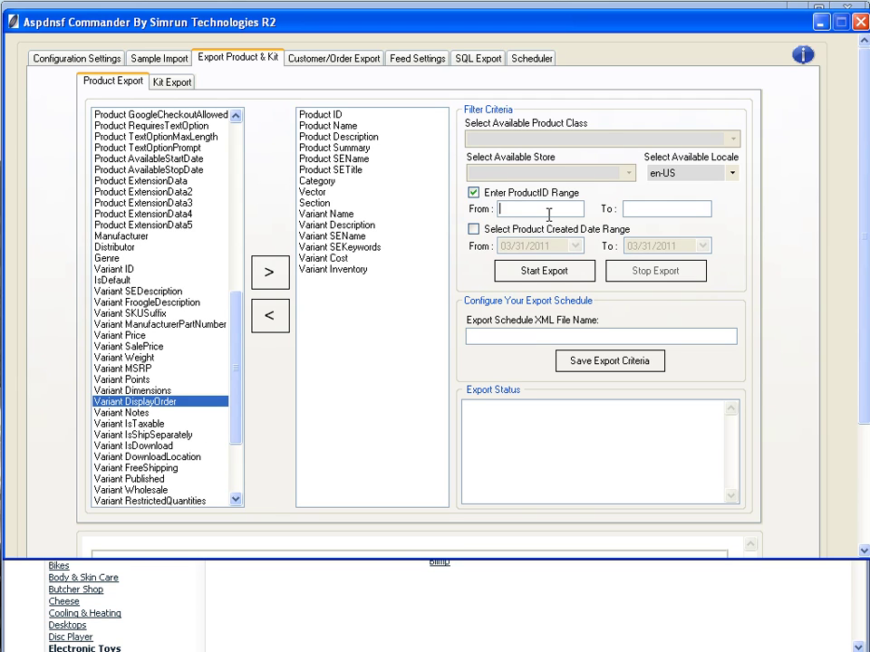
type("1")
left_click(647, 208)
type("30")
left_click(503, 232)
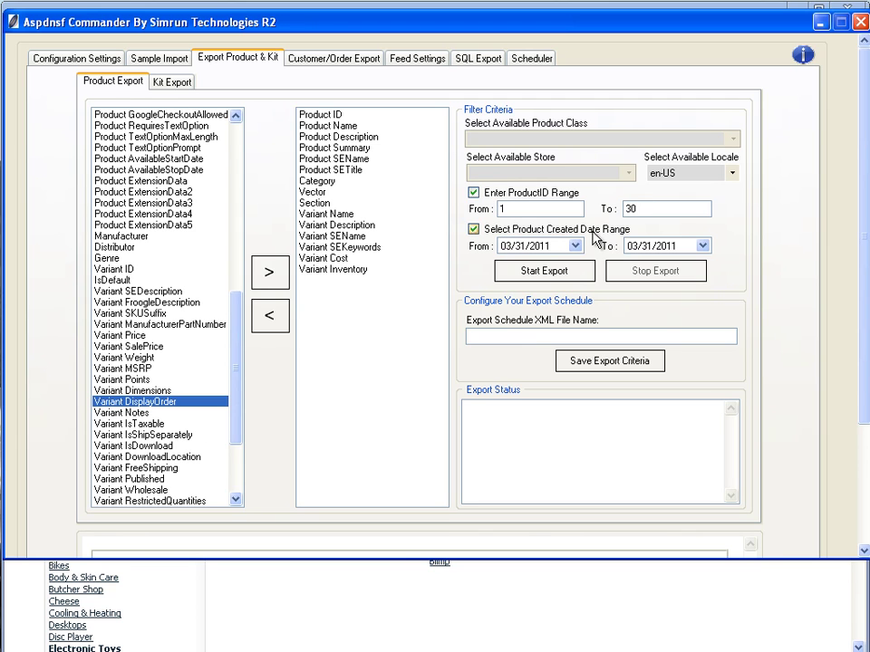
left_click(473, 230)
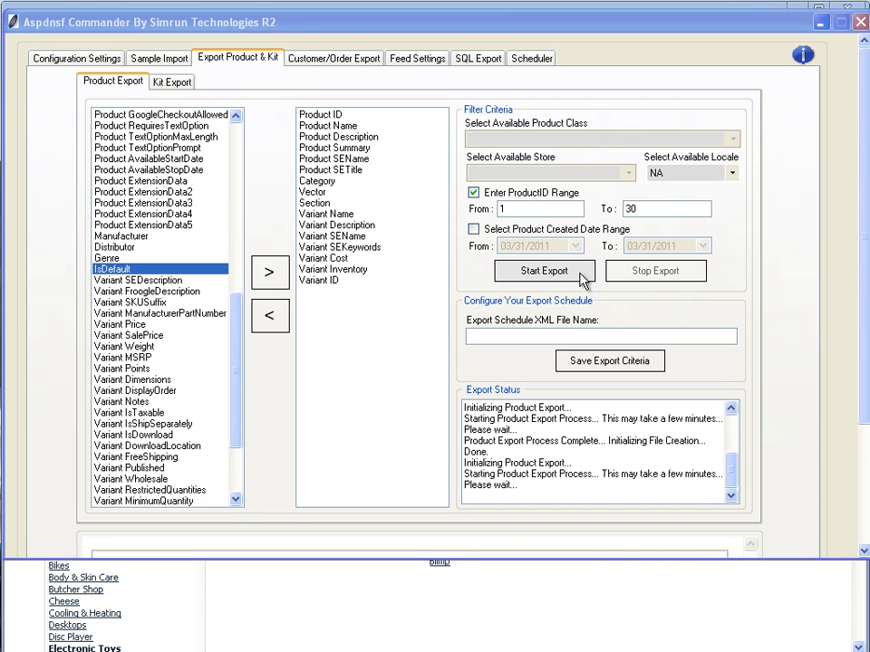
Run the product export and save it as the CSV file sample_export in the sample_export folder within My Documents.
left_click(530, 271)
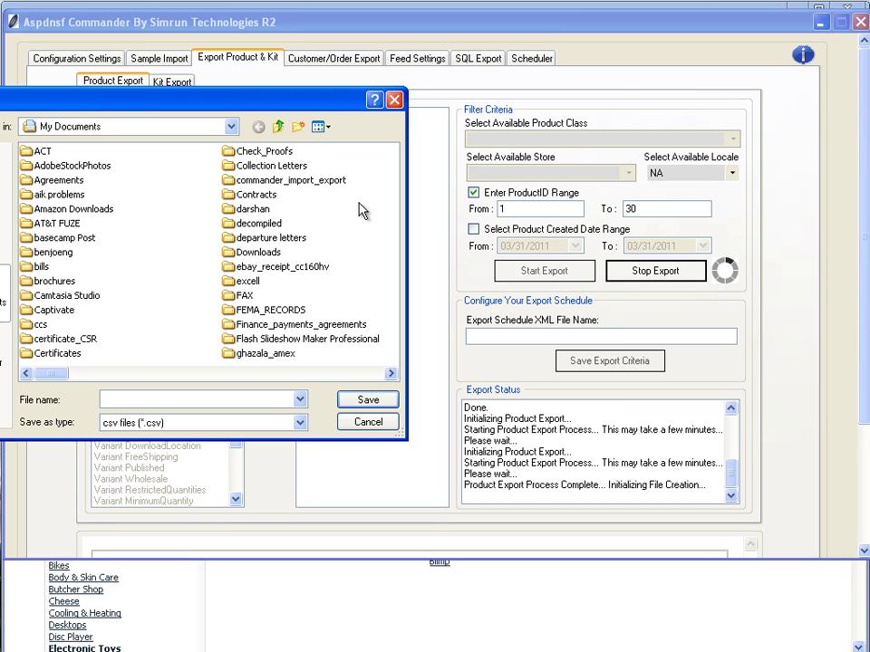
left_click_drag(274, 95, 479, 106)
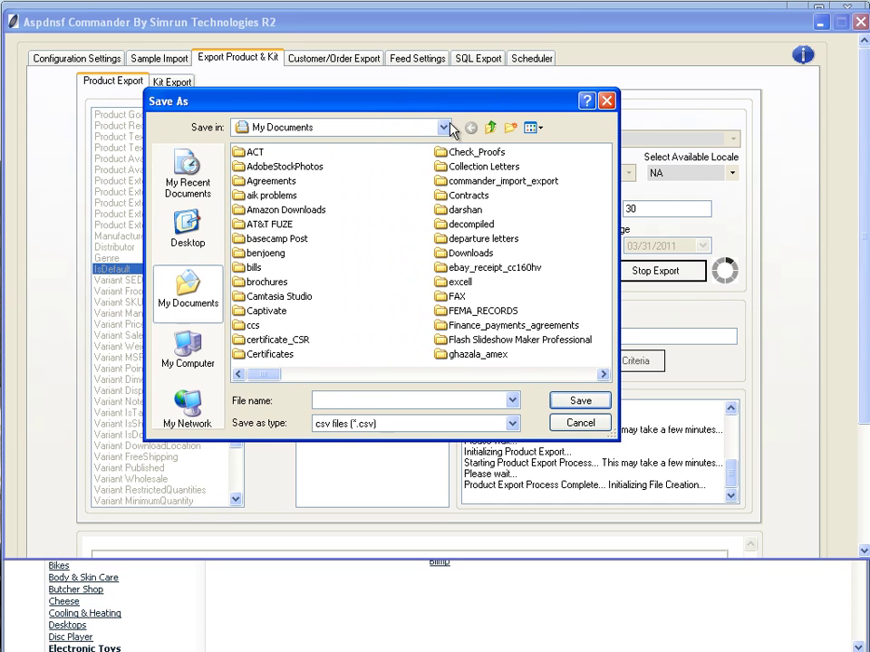
left_click(367, 402)
type("sample_expo")
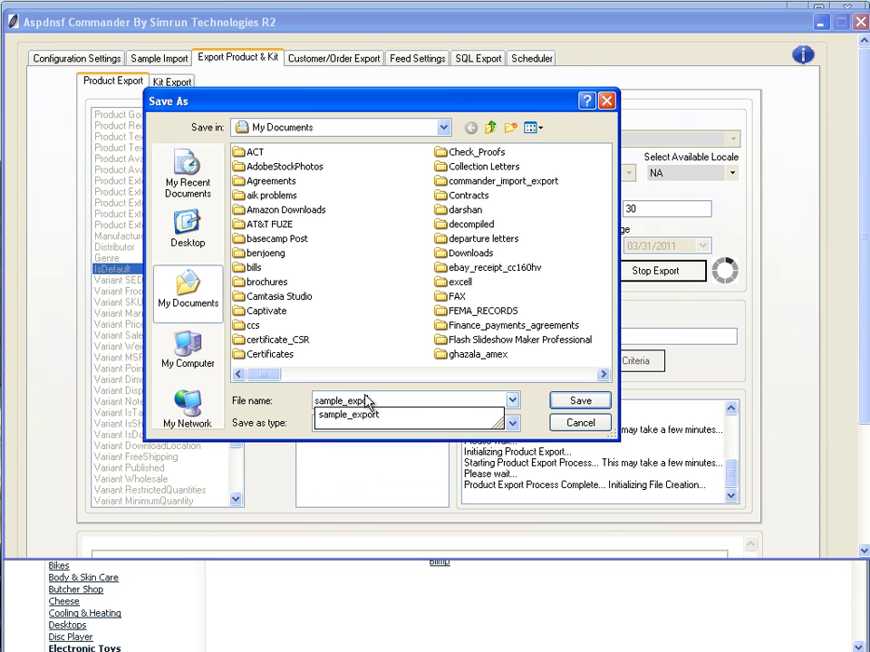
type("rt")
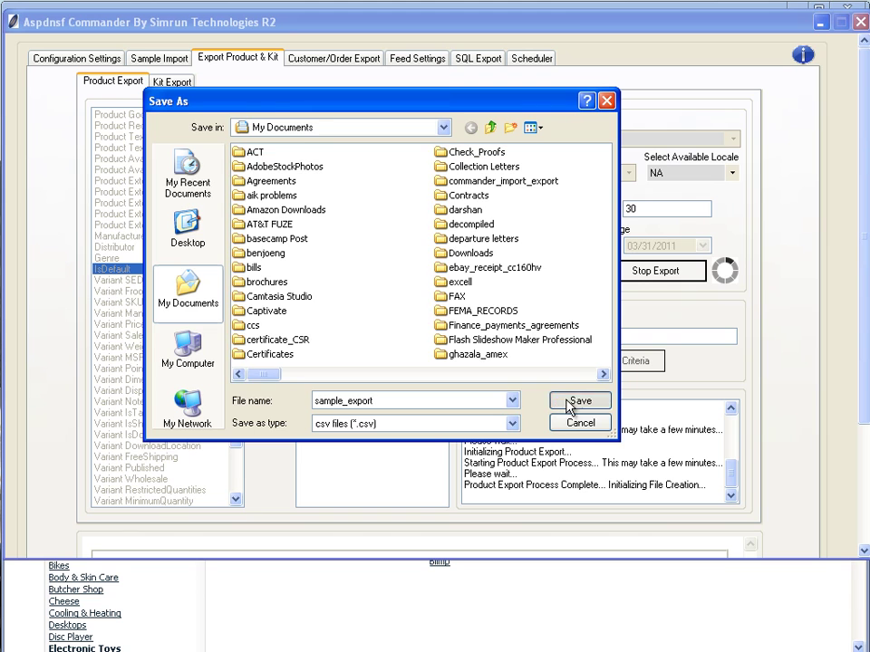
left_click(572, 402)
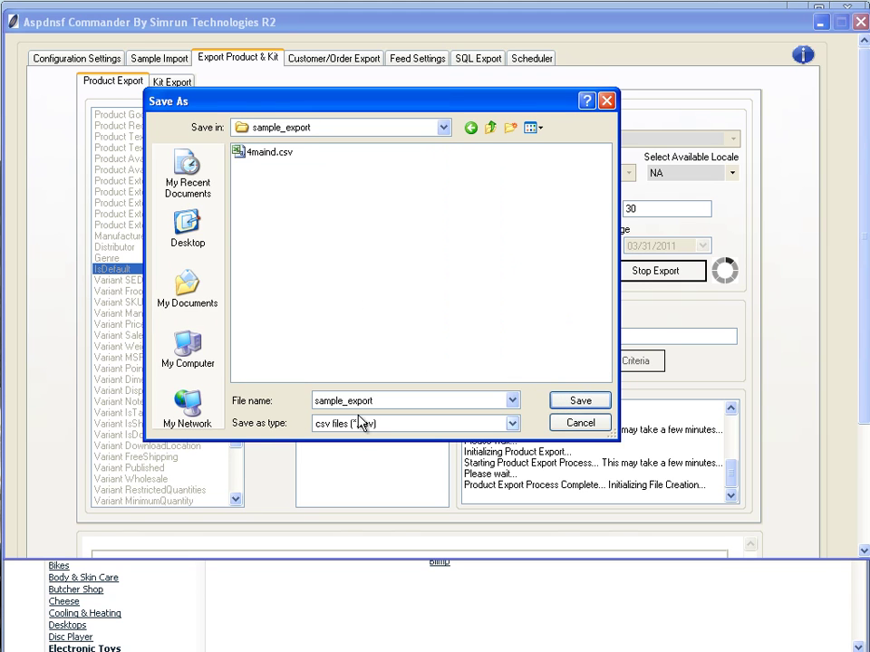
left_click(570, 404)
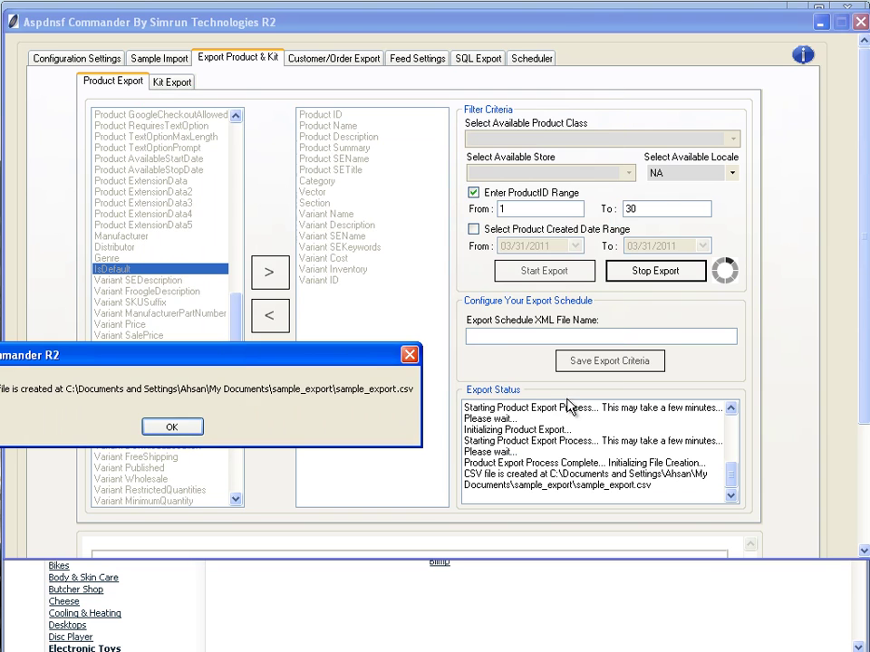
left_click(186, 429)
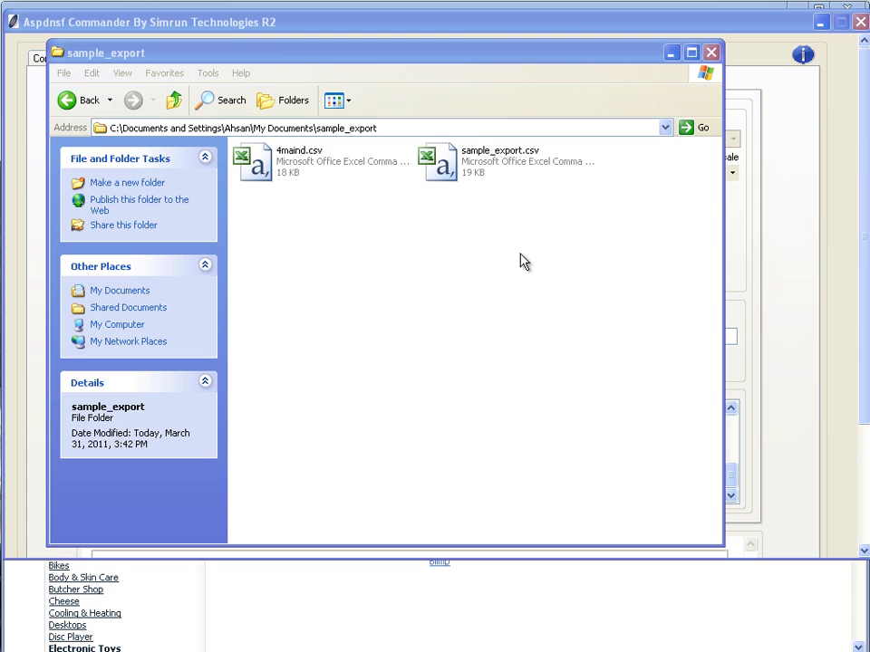
Open the exported sample_export.csv in Excel and fit the productname column's width to its contents.
left_click(462, 172)
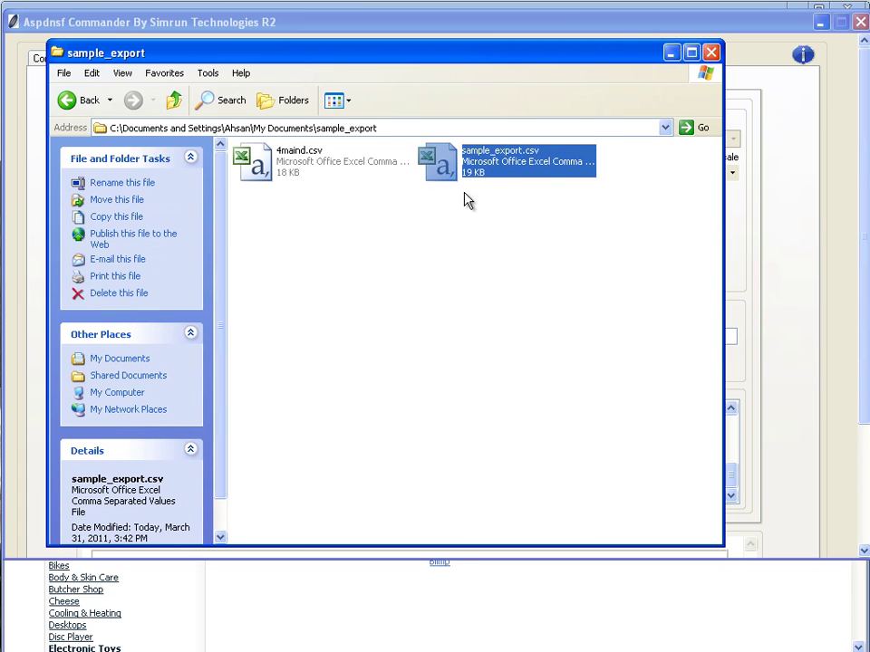
left_click(528, 238)
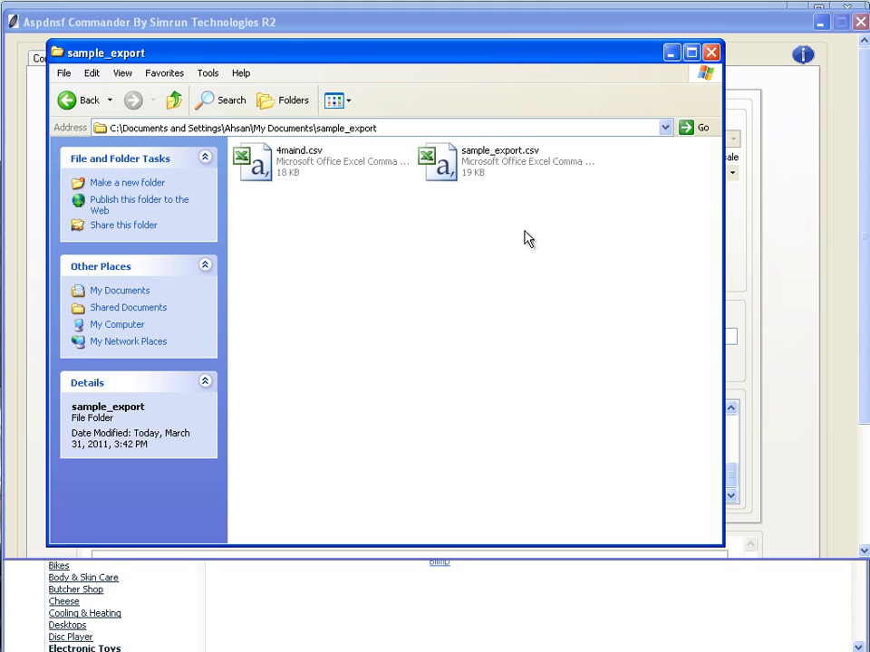
double_click(473, 168)
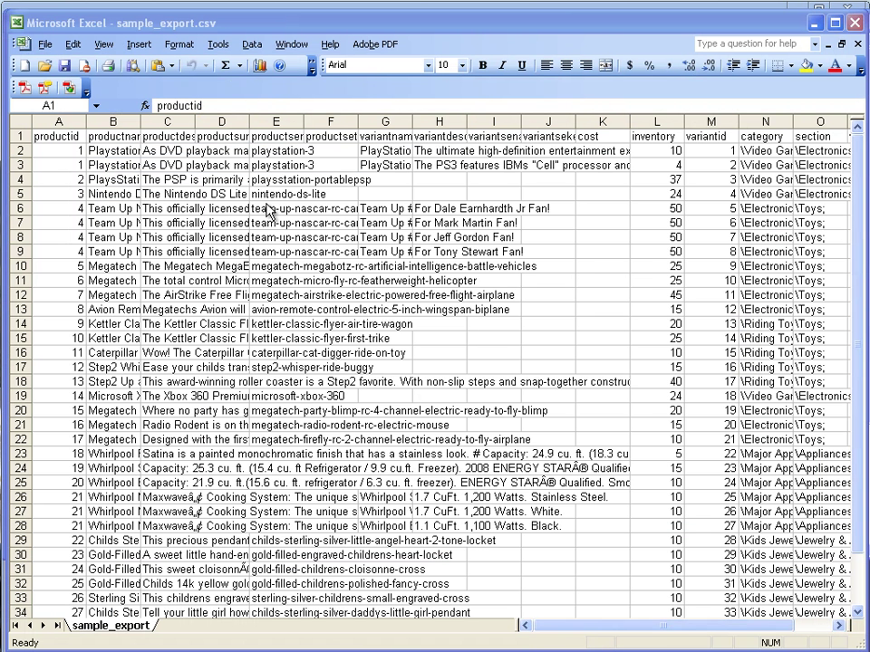
double_click(140, 120)
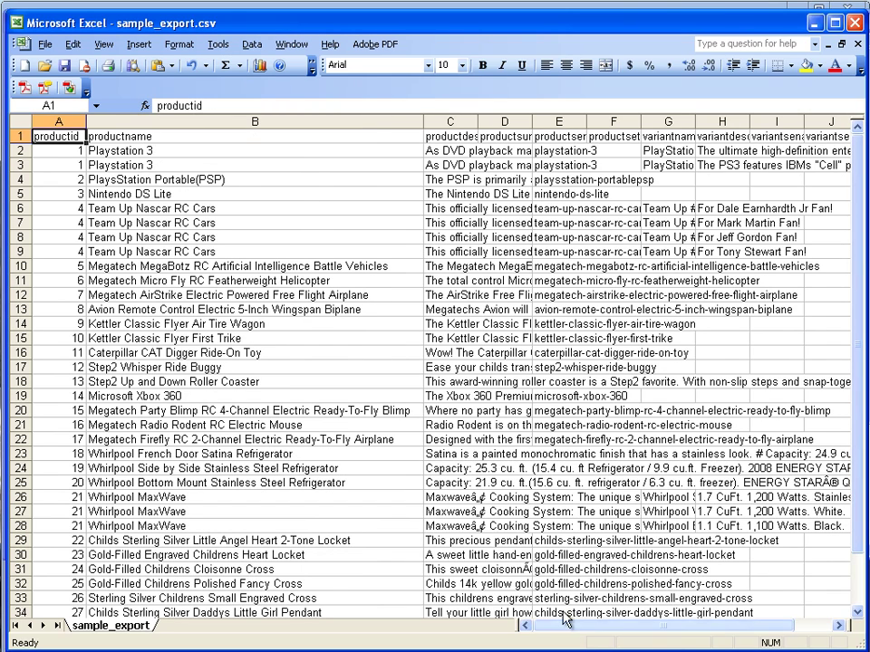
Fit the productdescription, category and section columns to their contents, then widen the category column further.
double_click(477, 124)
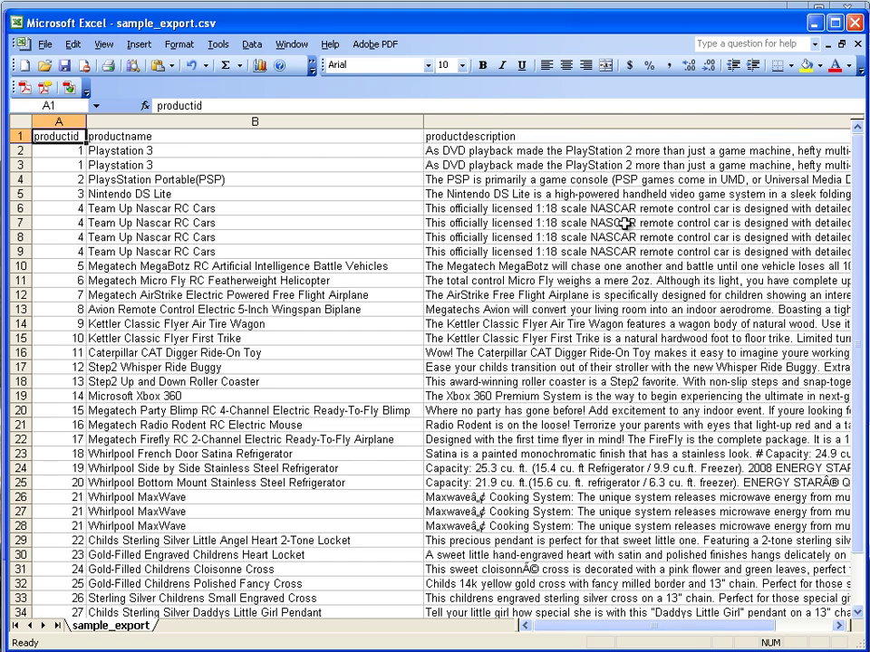
left_click(575, 634)
left_click(563, 626)
left_click(580, 624)
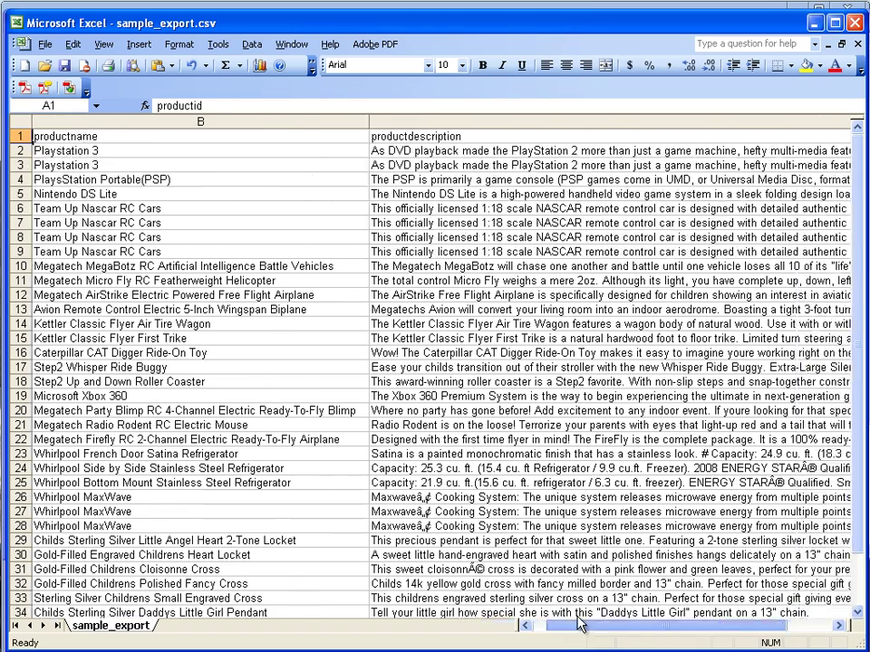
left_click(579, 623)
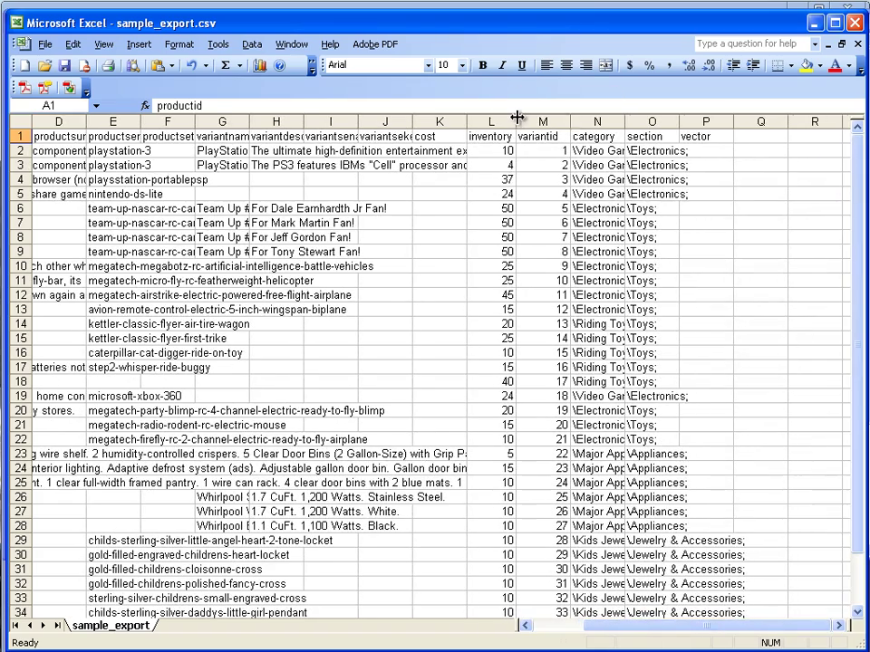
double_click(620, 121)
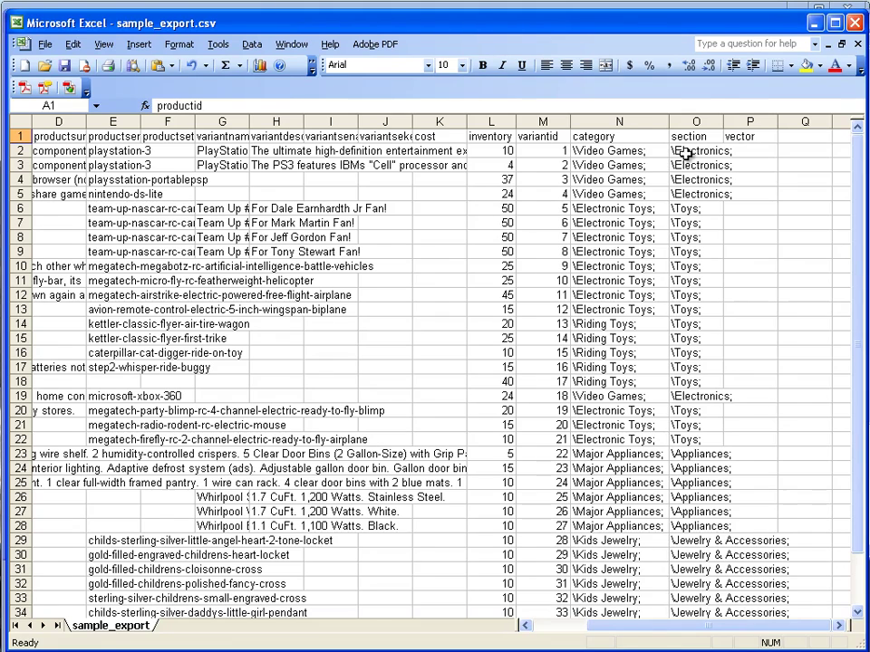
double_click(722, 121)
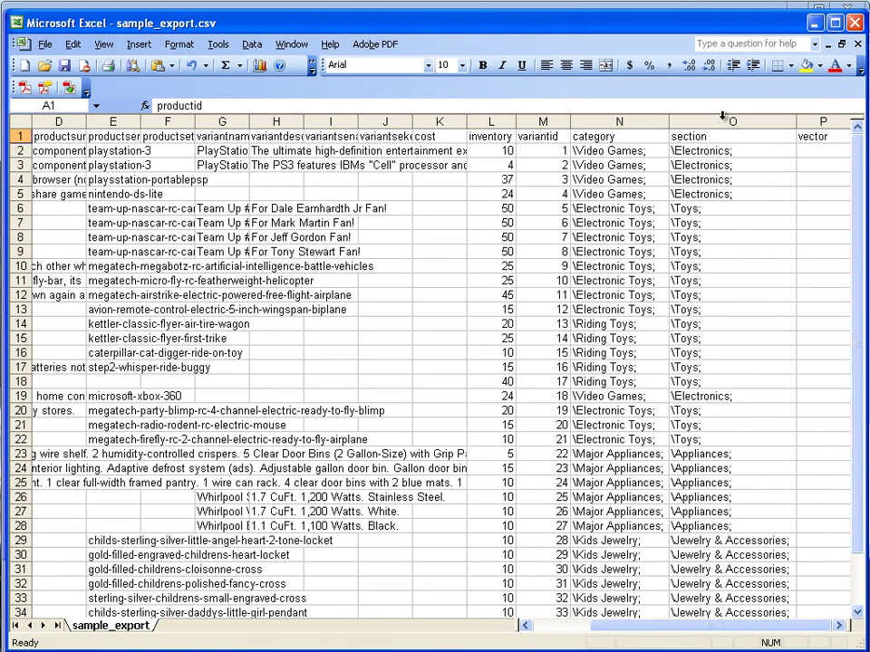
left_click_drag(670, 122, 714, 121)
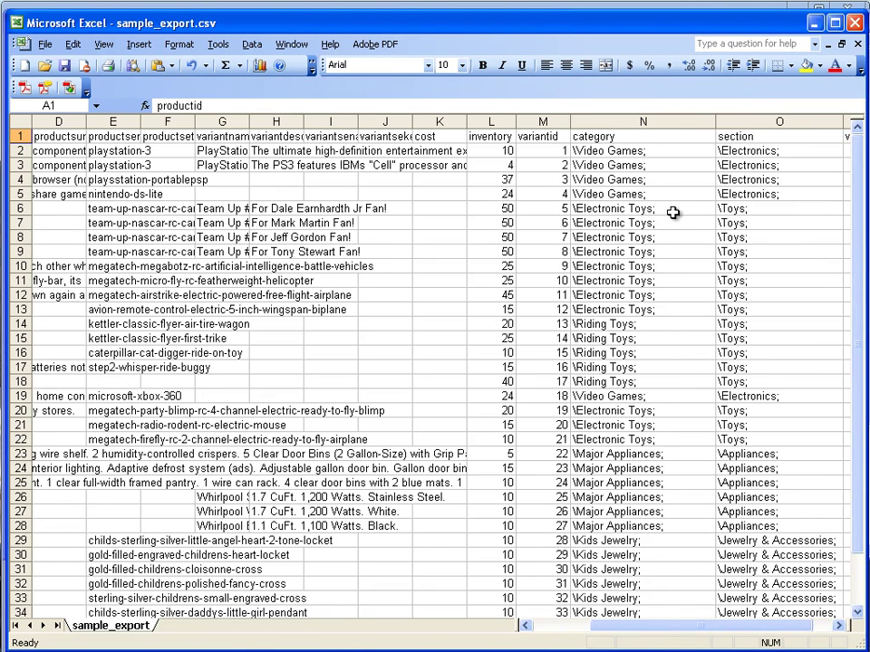
Examine the category and section values of the exported products, including the Electronic Toys rows, down to the last record.
left_click(617, 212)
left_click(620, 223)
left_click(621, 237)
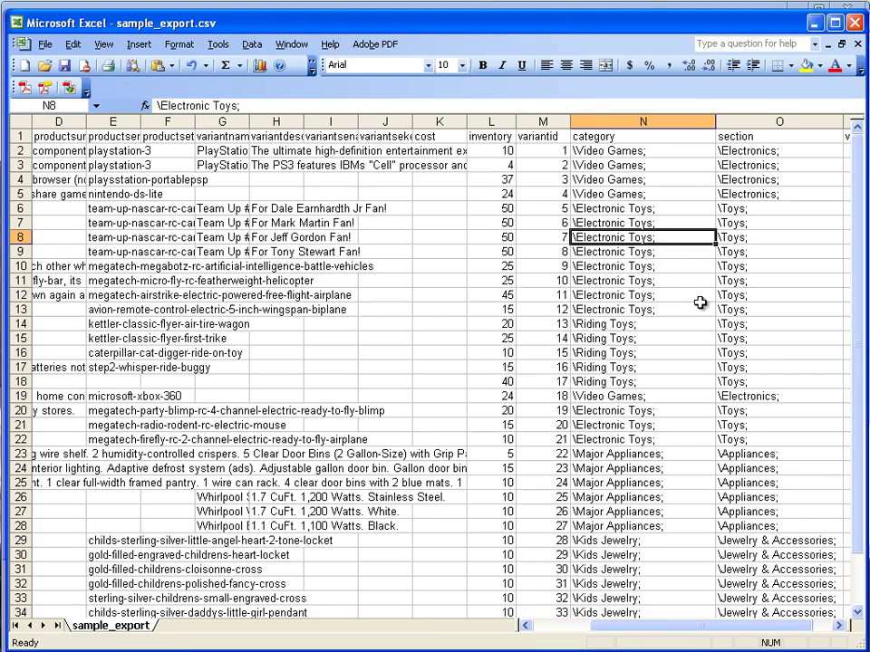
scroll(716, 426, "down", 3)
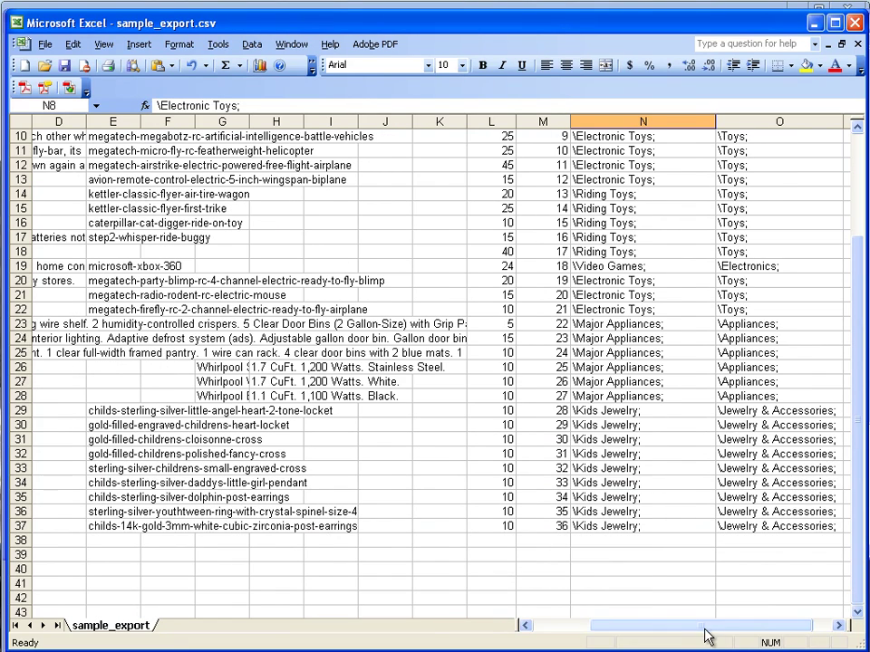
left_click_drag(706, 632, 729, 631)
left_click_drag(787, 122, 787, 121)
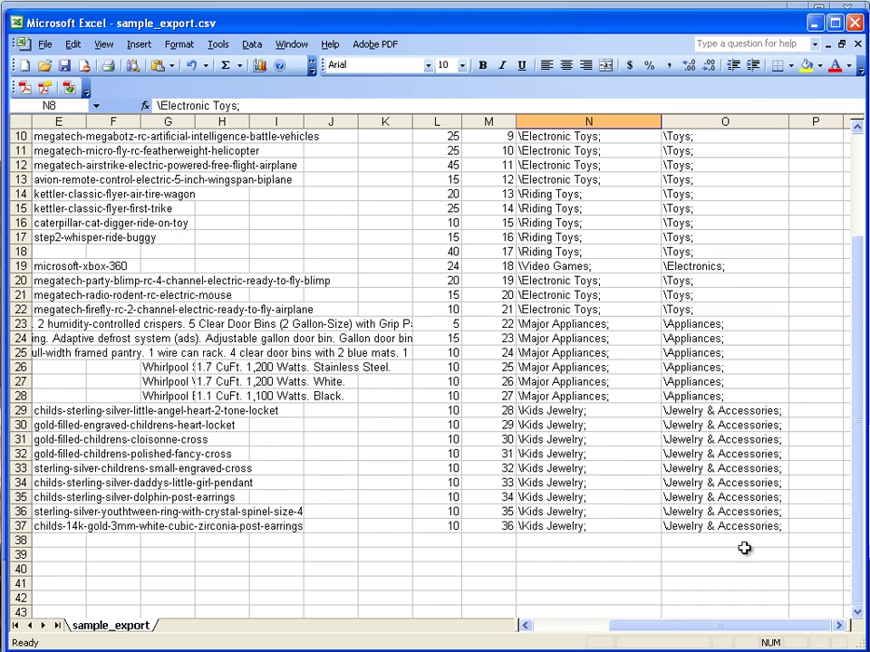
left_click_drag(852, 456, 857, 278)
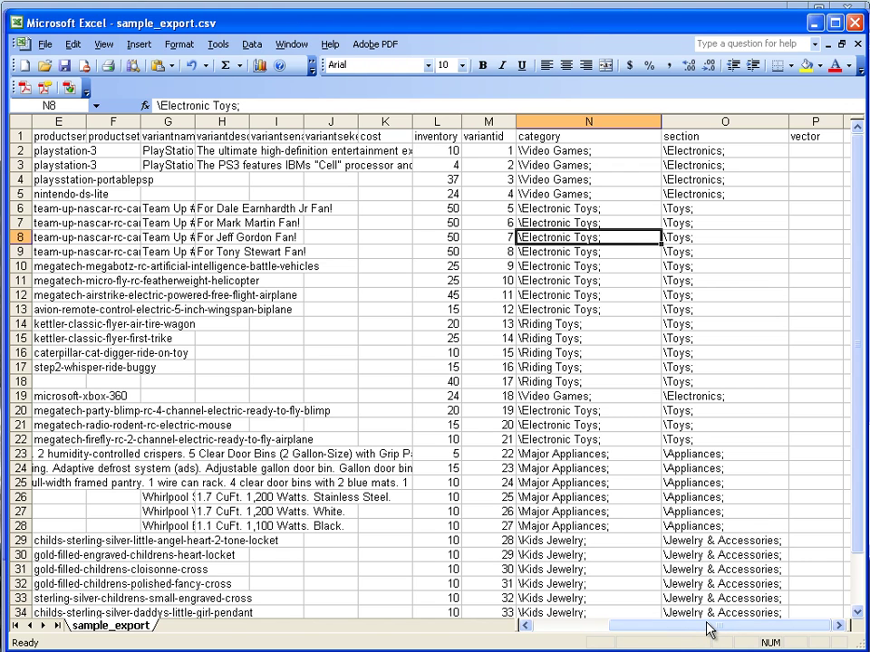
Widen the productsetitle, variantsename and variantsekeywords columns, and fit the variantname and variantdescription columns to their contents.
mouse_move(702, 627)
left_mouse_down()
mouse_move(665, 612)
mouse_move(646, 634)
mouse_move(689, 625)
left_mouse_up()
left_click_drag(356, 119, 394, 119)
left_click_drag(303, 118, 326, 118)
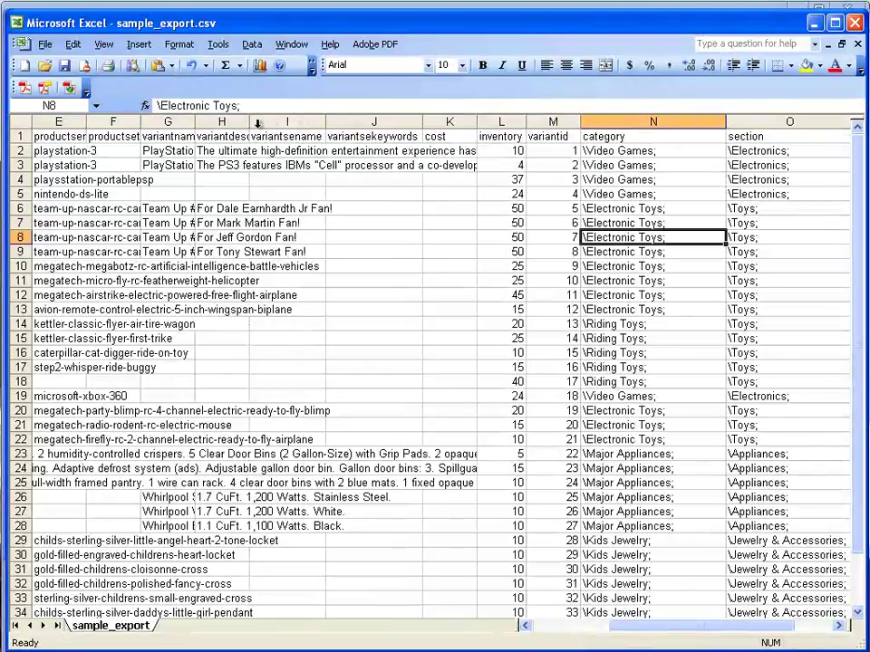
double_click(248, 124)
double_click(195, 121)
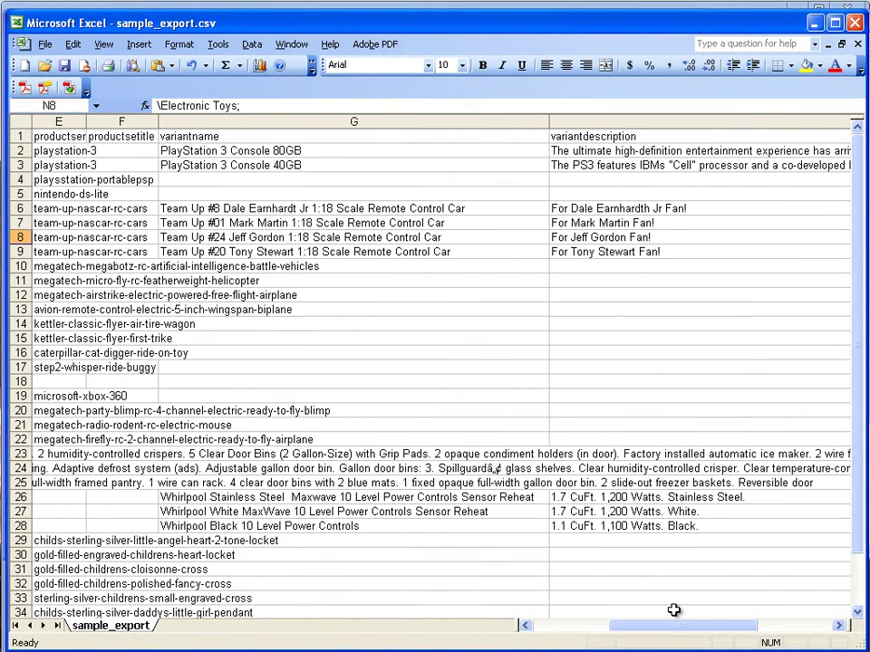
Look over the exported data again from the productid, productname and productdescription columns onward.
left_click_drag(625, 626, 584, 614)
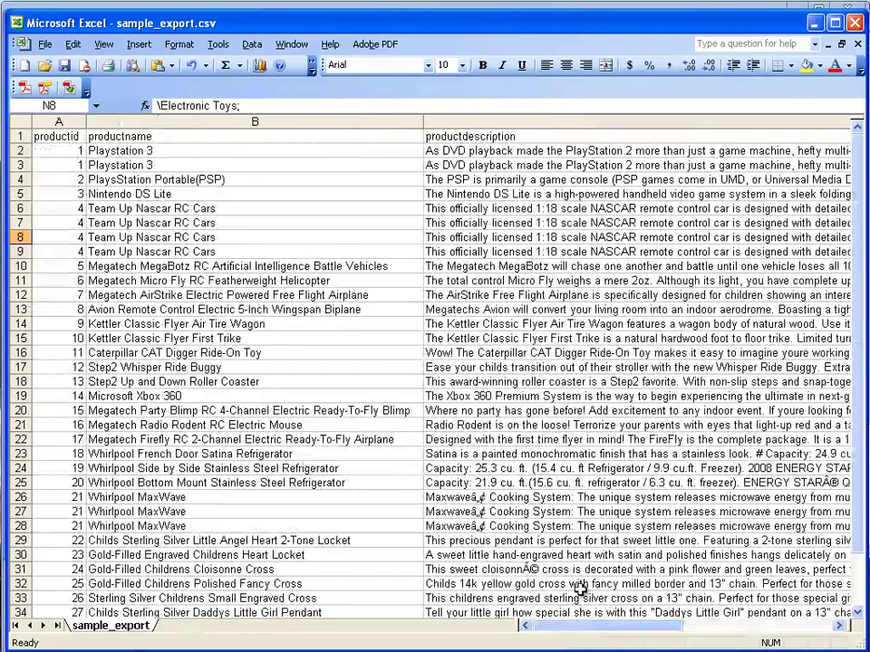
left_click_drag(571, 638, 539, 623)
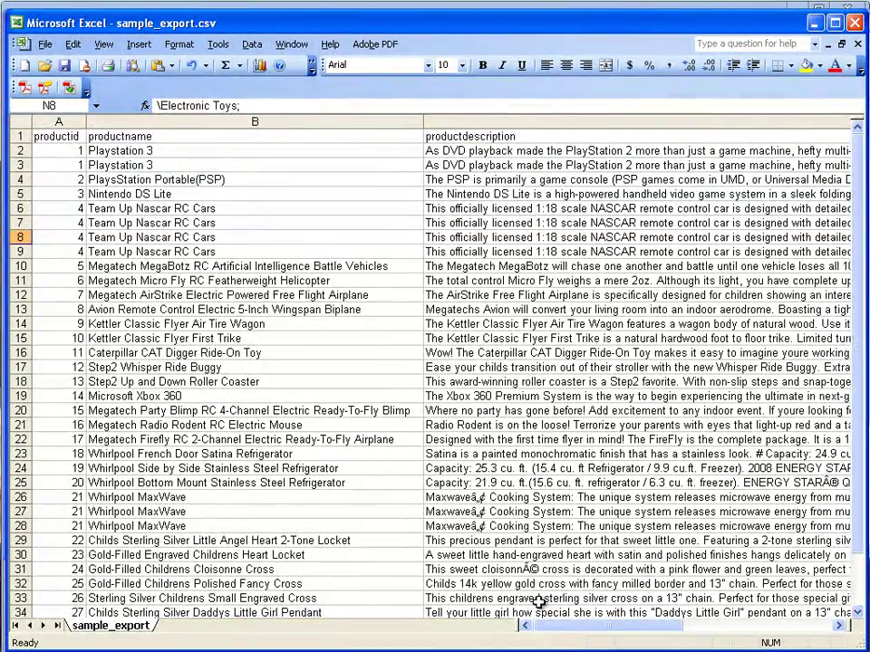
scroll(862, 262, "down", 1)
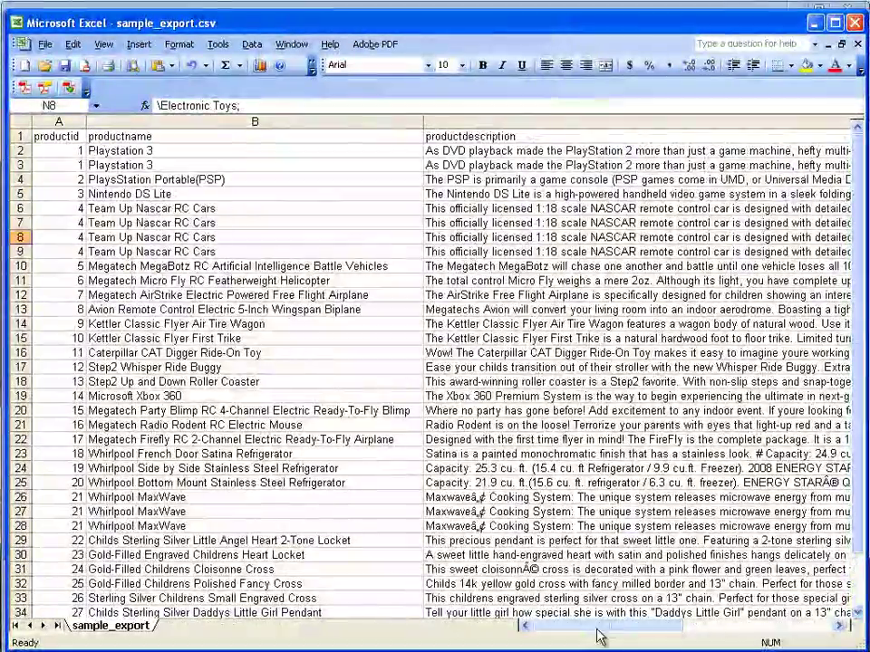
left_click_drag(598, 634, 646, 624)
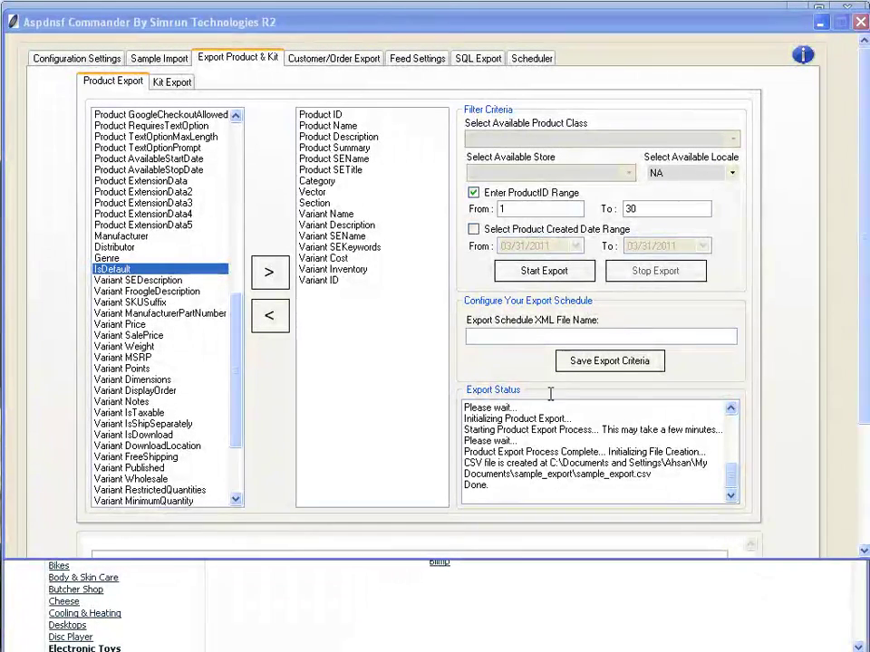
Switch to Aspdnsf Commander and begin editing the export schedule XML file name.
left_click(535, 339)
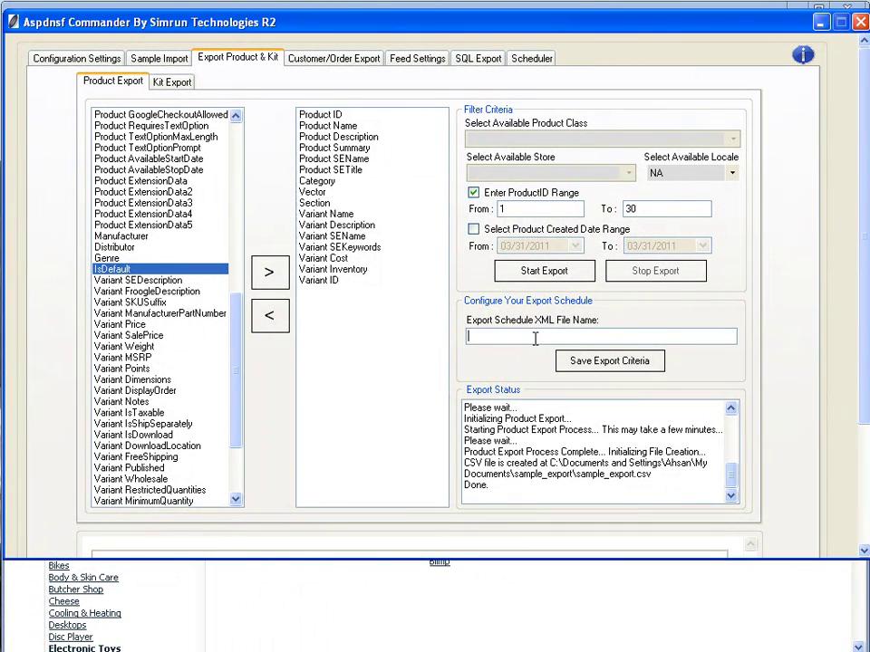